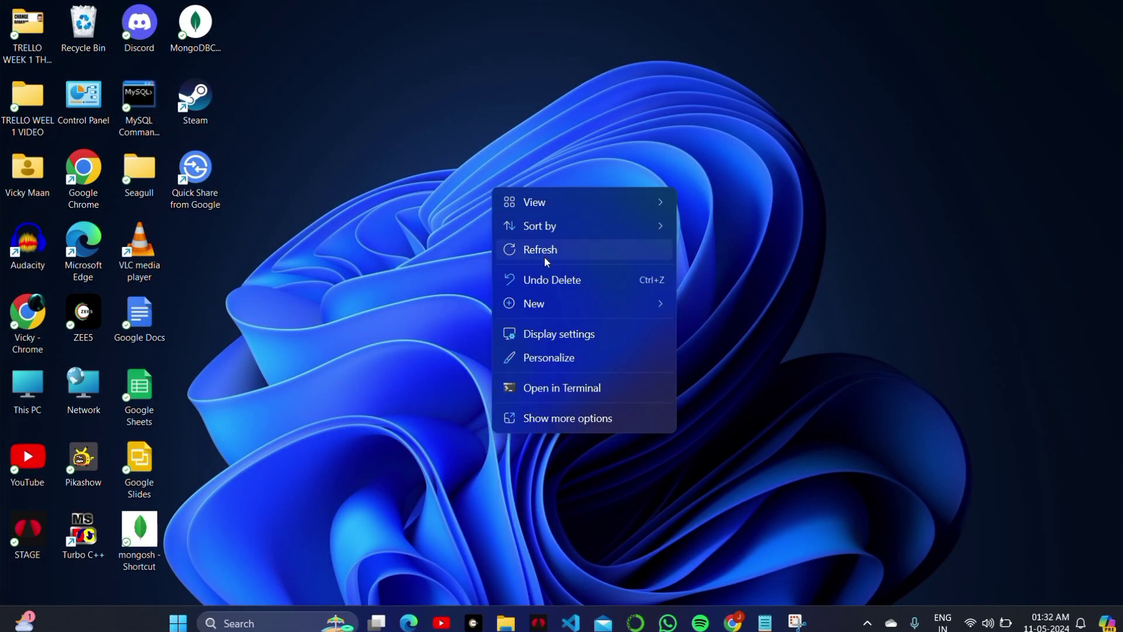
Refresh the desktop, then restore the Notepad window holding the GTA 5 controller guide.
click(544, 255)
right_click(519, 199)
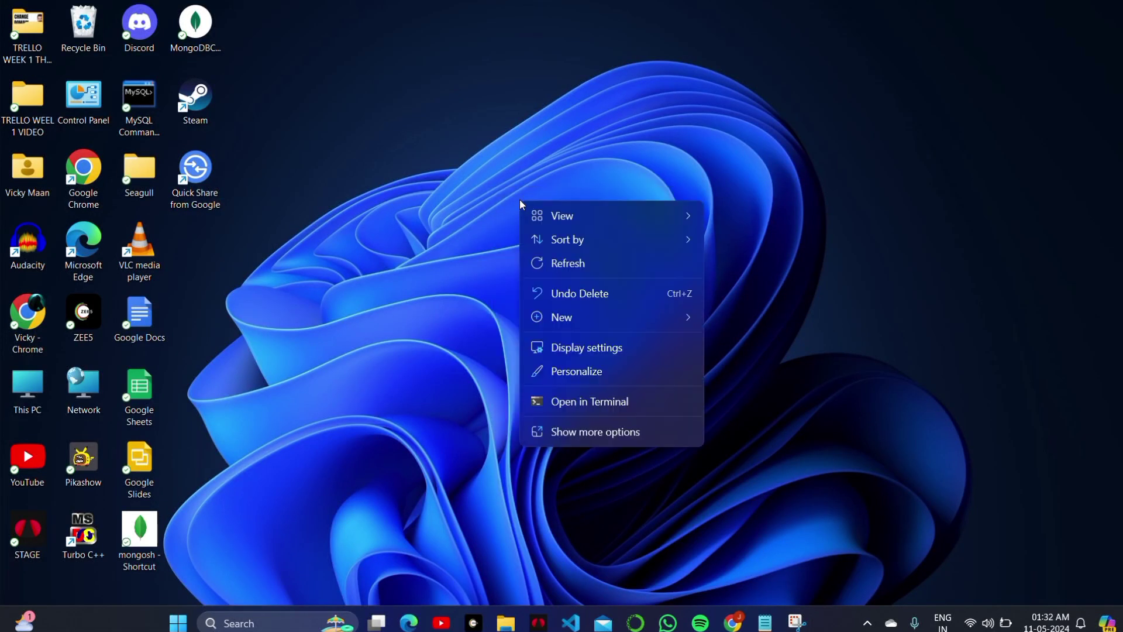
click(571, 262)
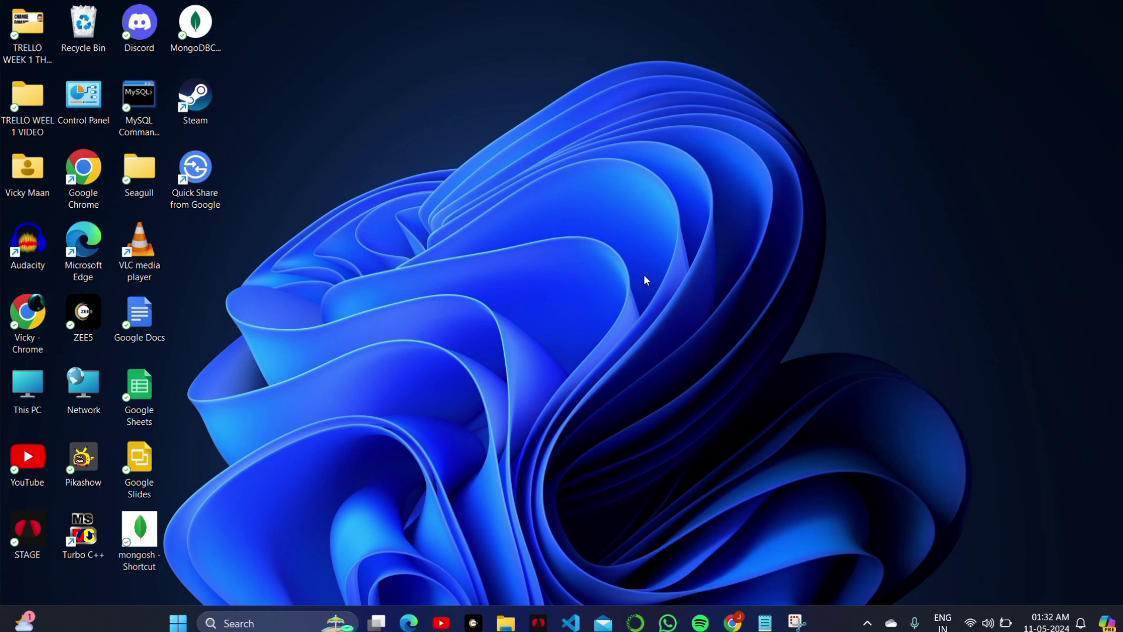
click(771, 619)
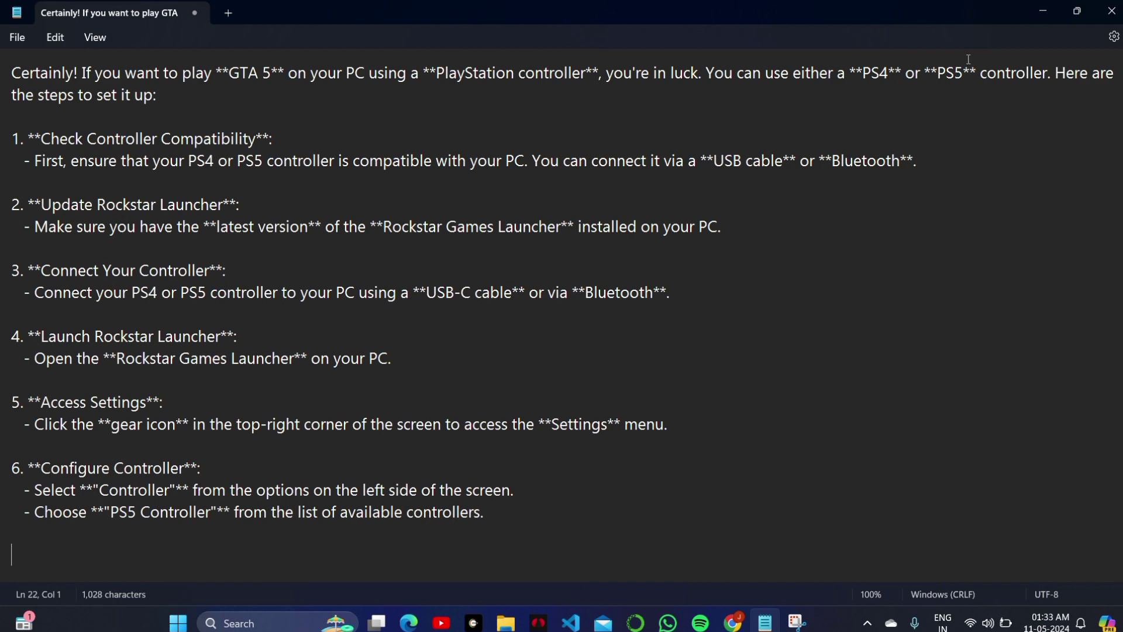
Minimize the Notepad guide window and refresh the Windows desktop.
click(1045, 12)
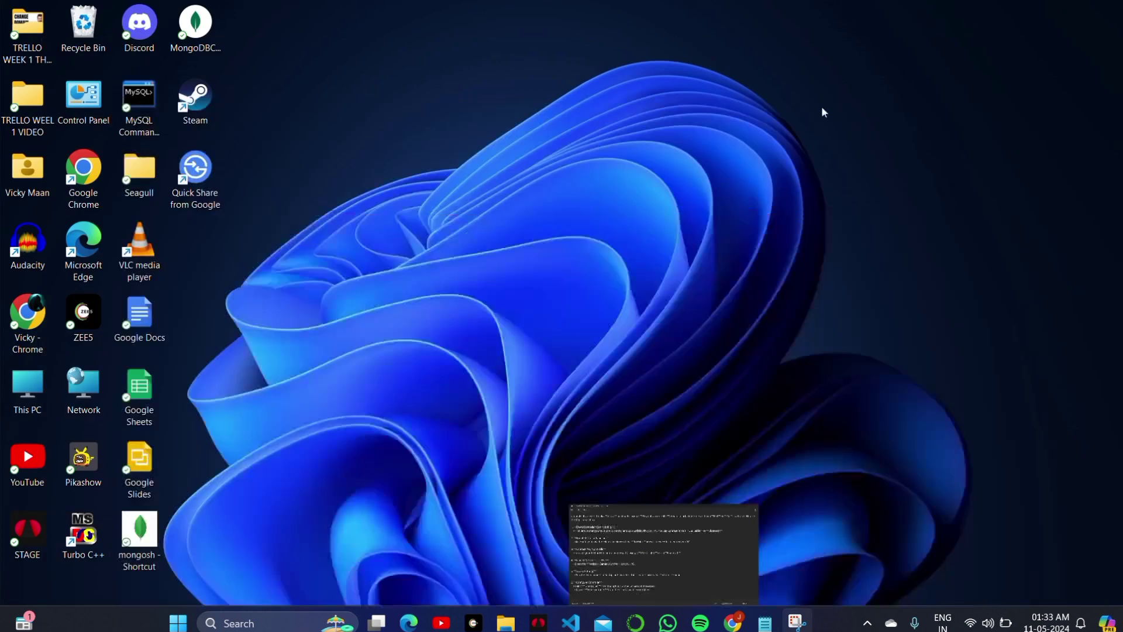
right_click(741, 150)
click(773, 208)
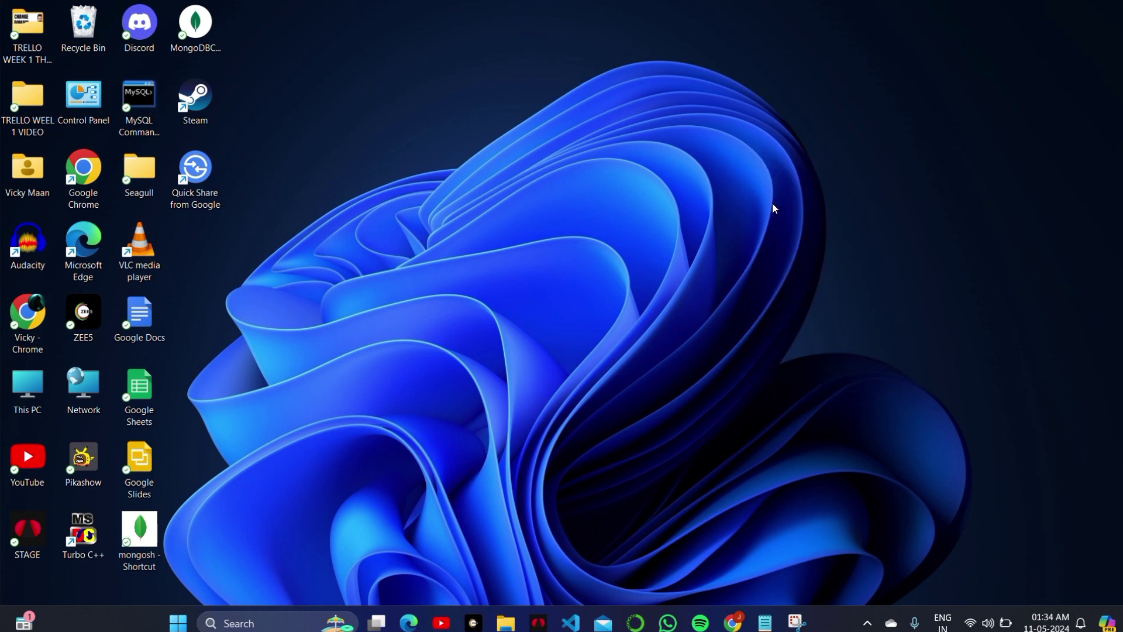